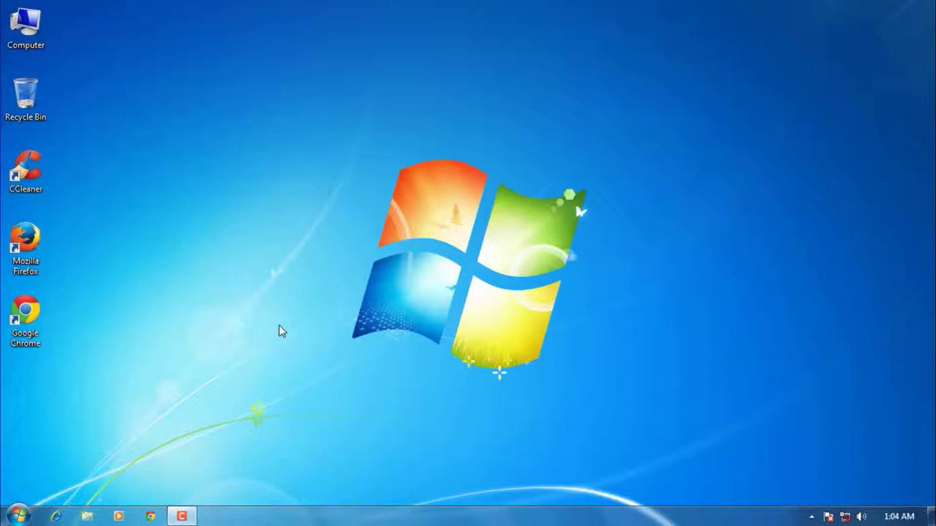
# Step: Open Run from the Start menu search and replace 'cmd' with 'prefetch' in the Open box
pyautogui.click(18, 513)
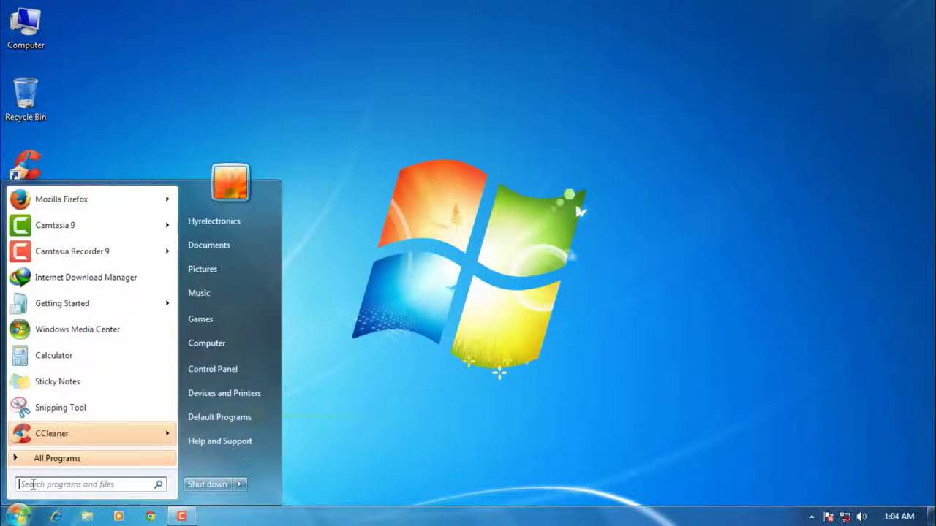
pyautogui.write('run')
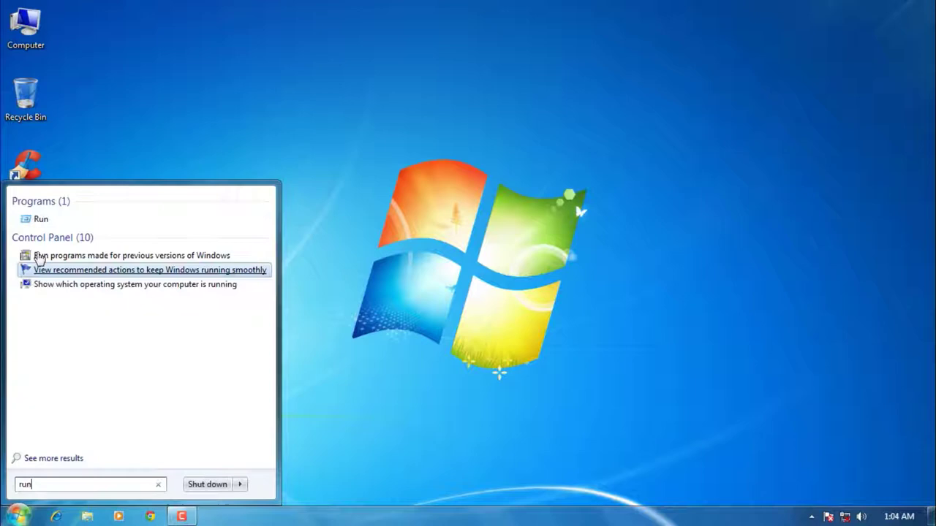
pyautogui.click(35, 219)
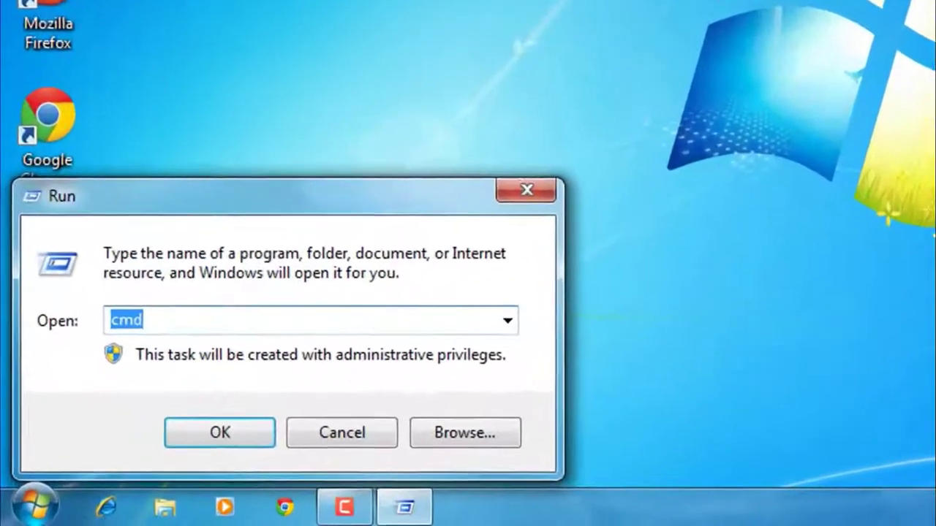
pyautogui.press('BackSpace')
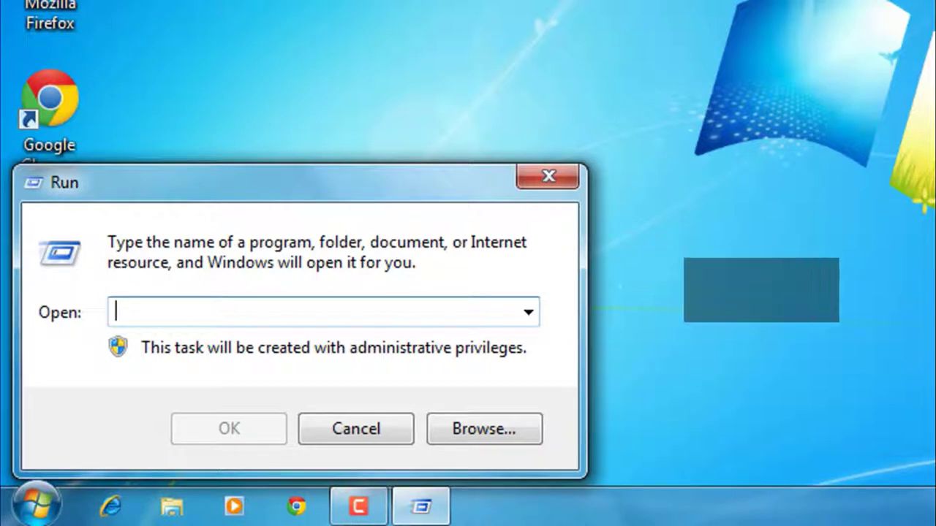
pyautogui.write('pre')
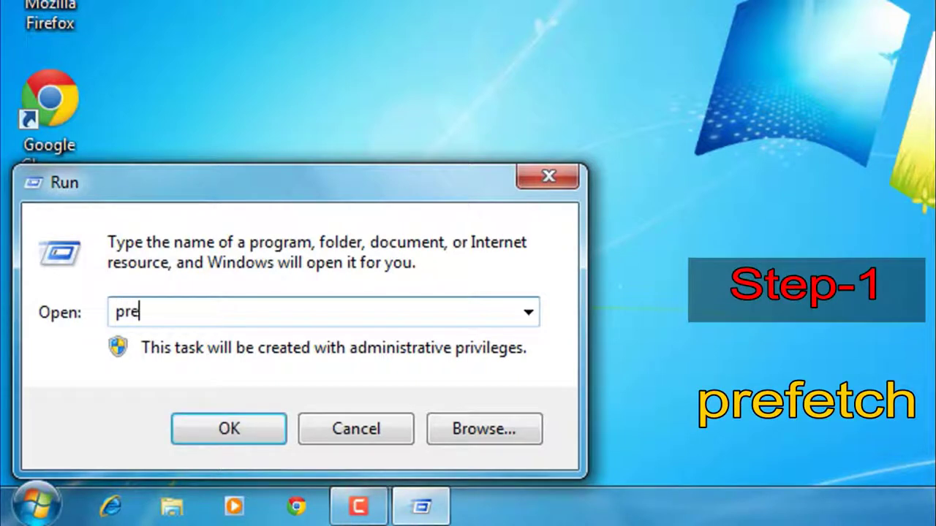
pyautogui.write('fet')
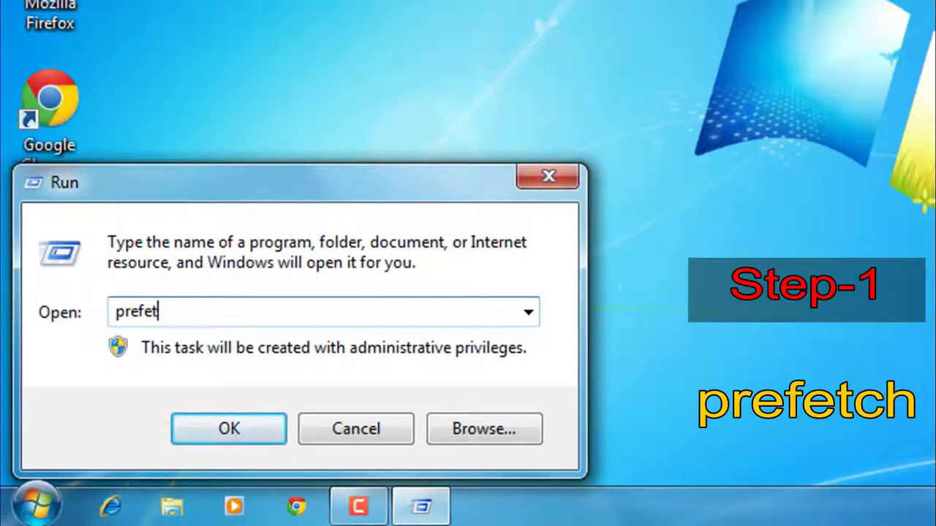
pyautogui.write('ch')
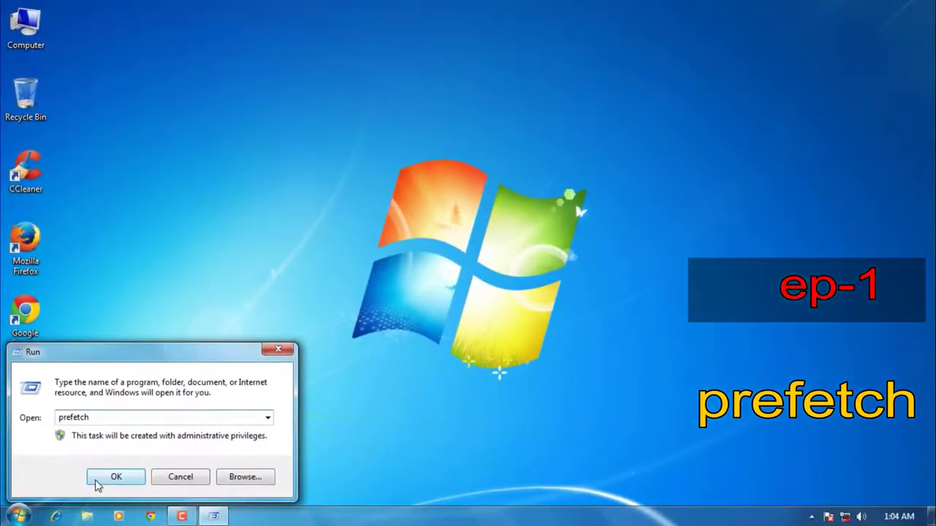
# Step: Open the Prefetch folder, move all 137 files to the Recycle Bin, and close the folder
pyautogui.click(209, 435)
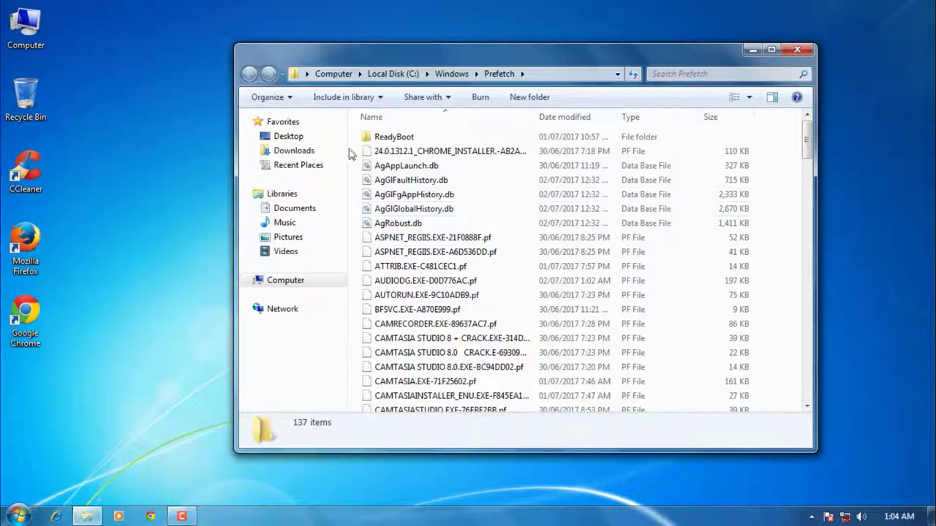
pyautogui.moveTo(353, 132); pyautogui.dragTo(545, 408)
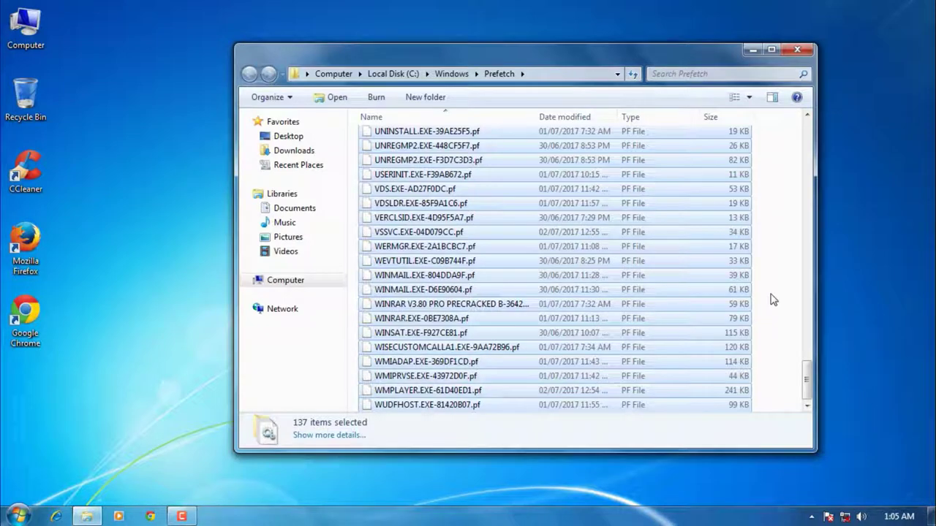
pyautogui.rightClick(654, 284)
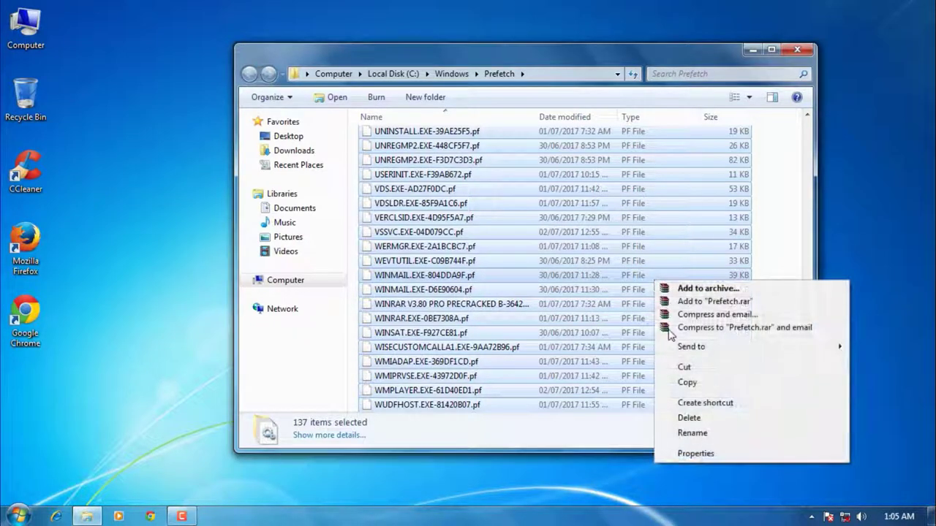
pyautogui.click(688, 419)
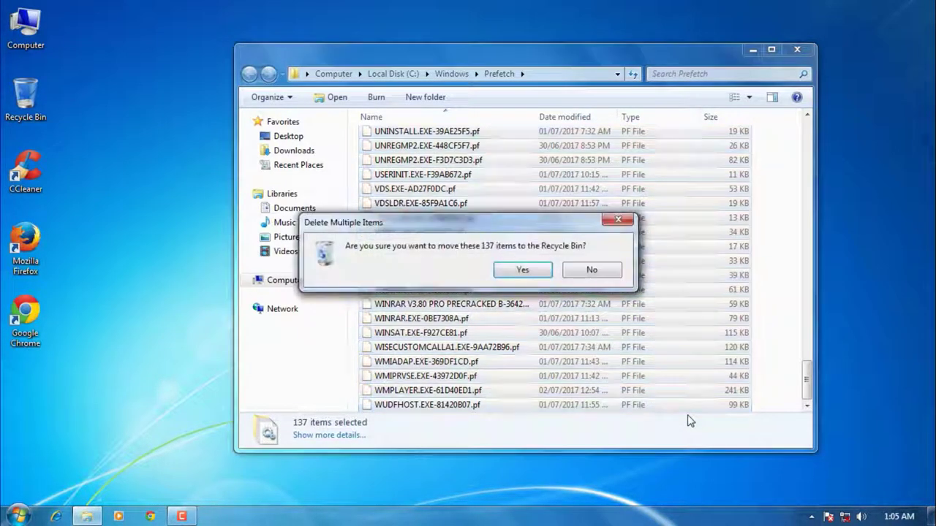
pyautogui.click(499, 272)
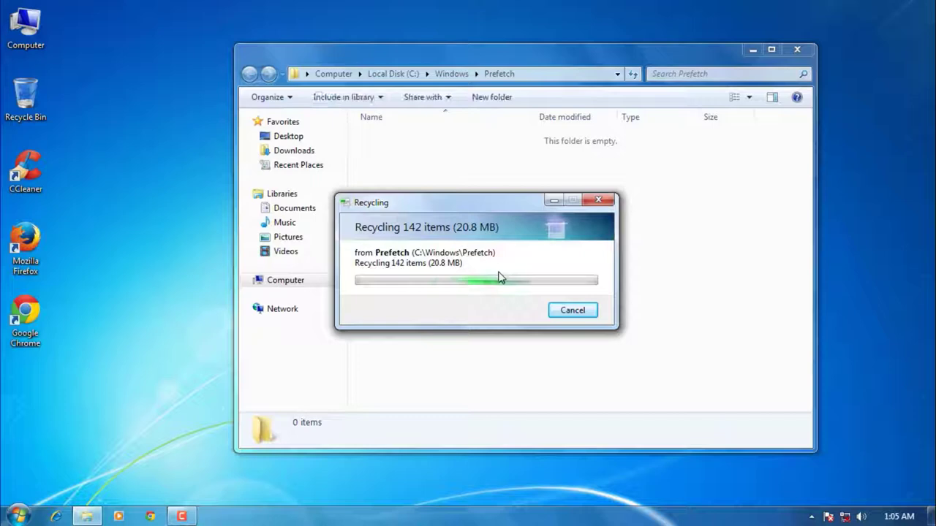
pyautogui.click(797, 49)
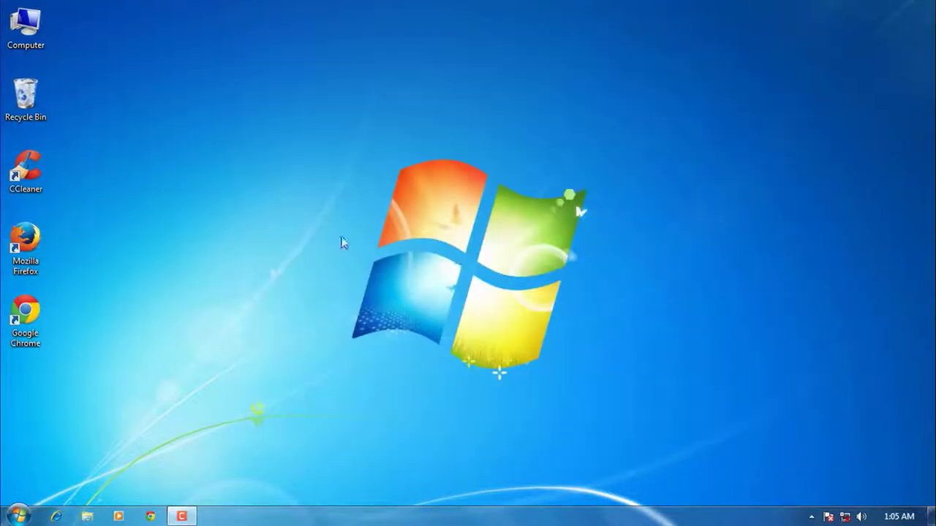
# Step: Permanently delete all 137 Recycle Bin items, close the bin, and refresh the desktop
pyautogui.doubleClick(22, 110)
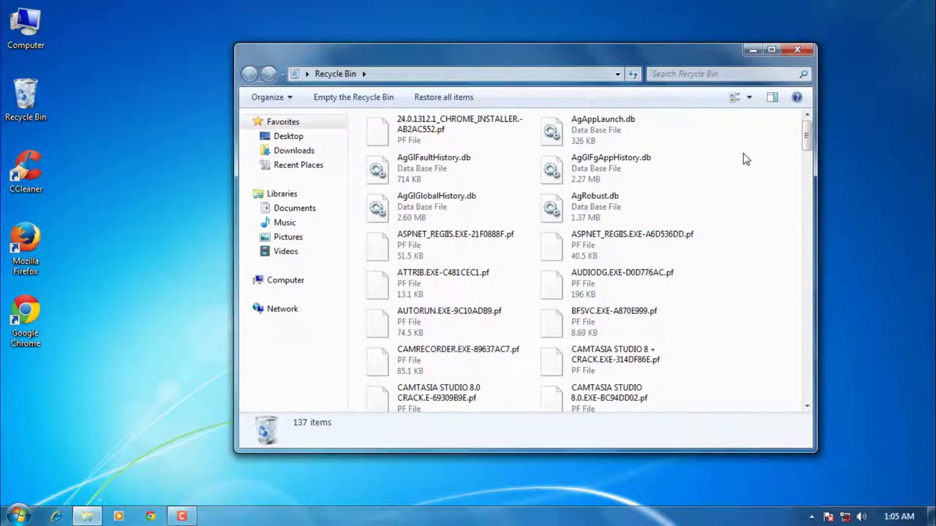
pyautogui.hotkey('ctrl', 'a')
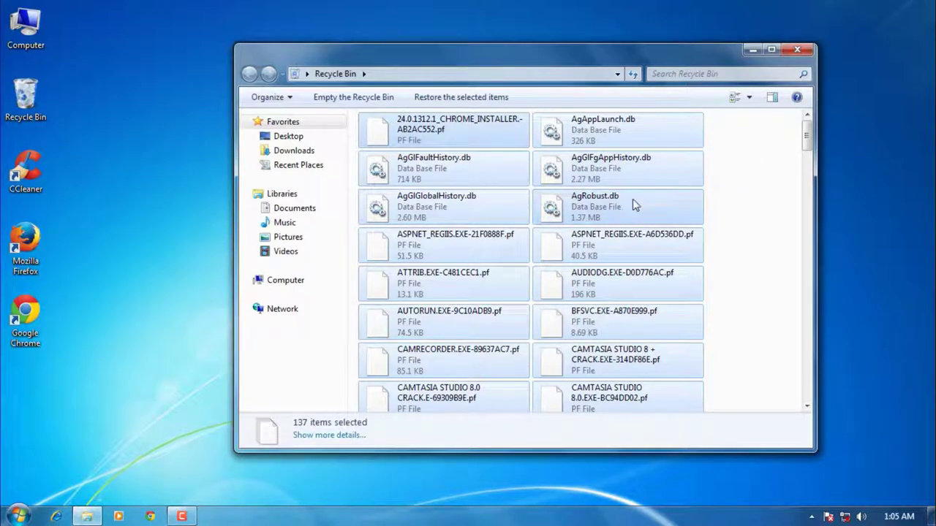
pyautogui.rightClick(632, 199)
pyautogui.click(661, 249)
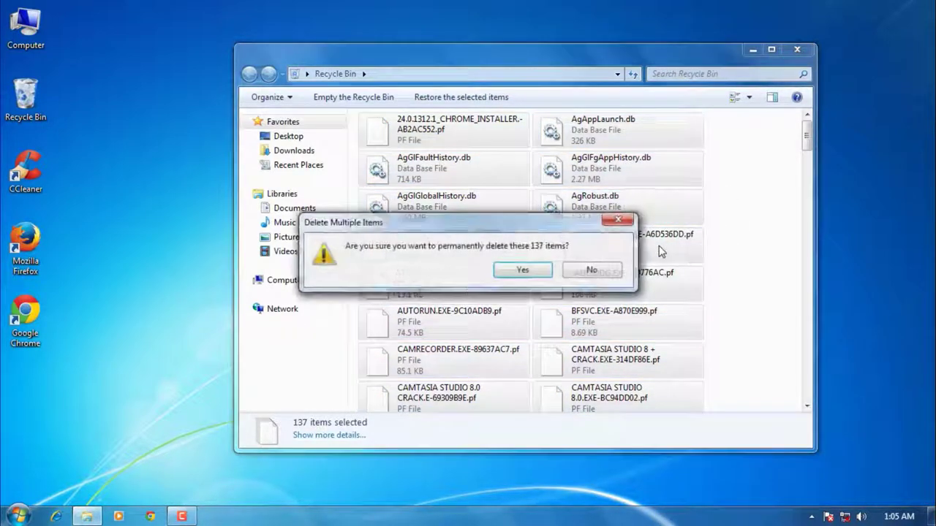
pyautogui.click(515, 272)
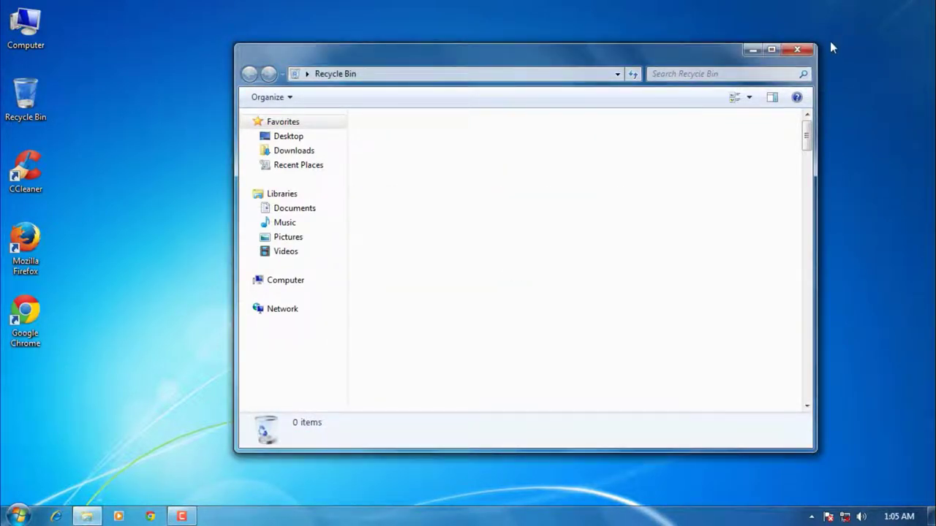
pyautogui.click(797, 49)
pyautogui.rightClick(378, 195)
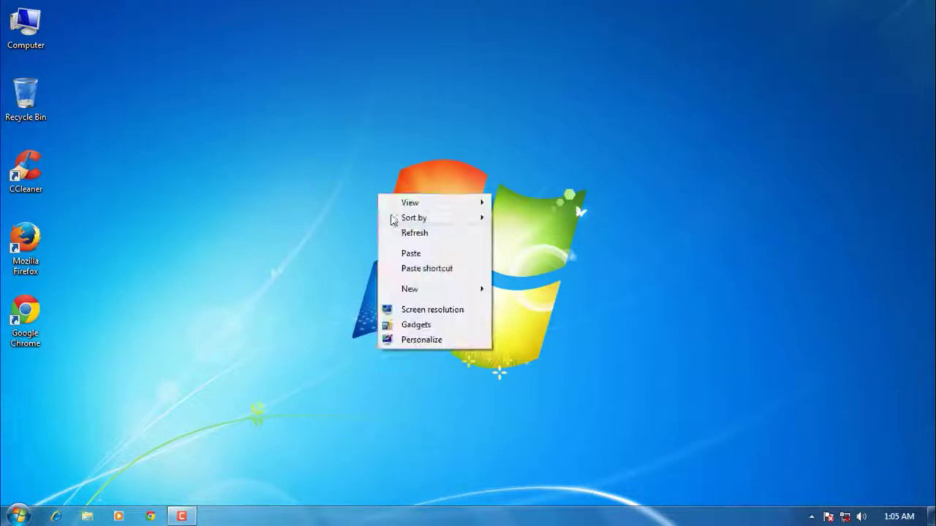
pyautogui.click(404, 232)
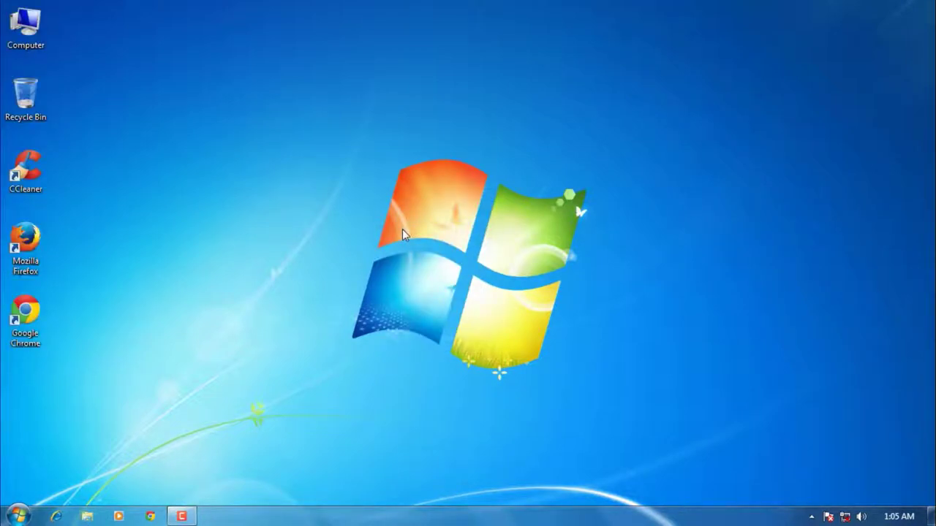
# Step: Open Run again and launch 'cleanmgr' in place of the previous 'prefetch' entry
pyautogui.click(18, 517)
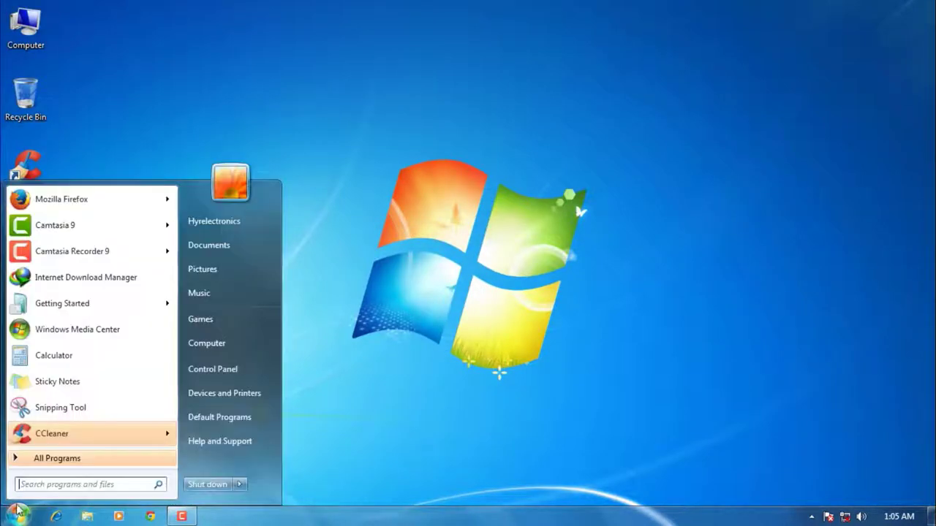
pyautogui.write('run')
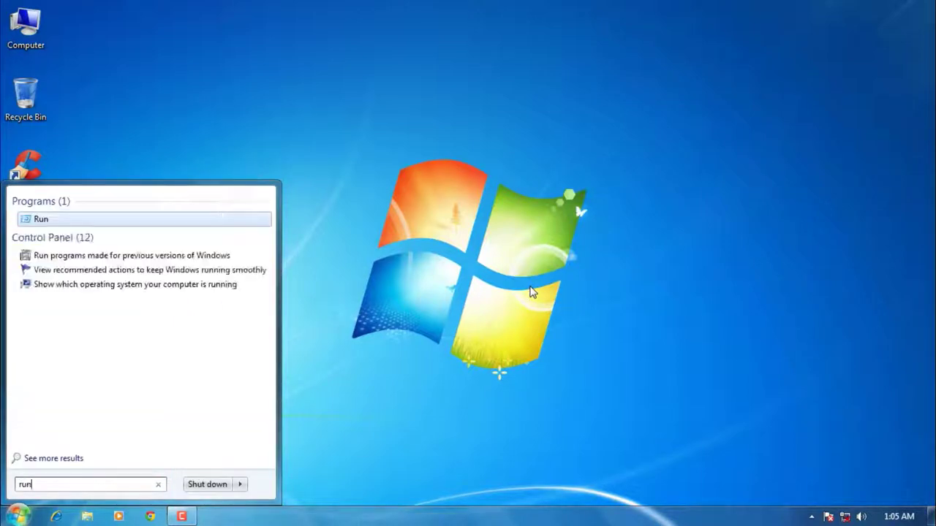
pyautogui.click(87, 223)
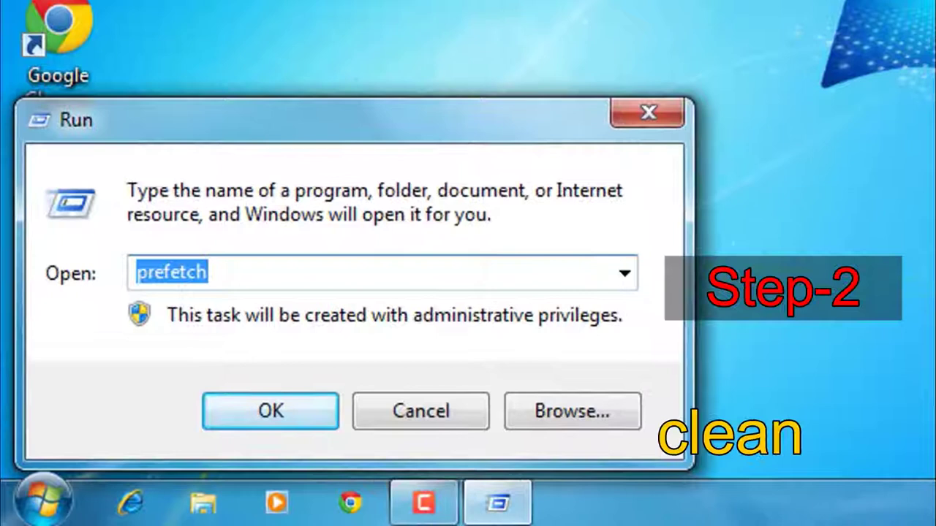
pyautogui.press('BackSpace')
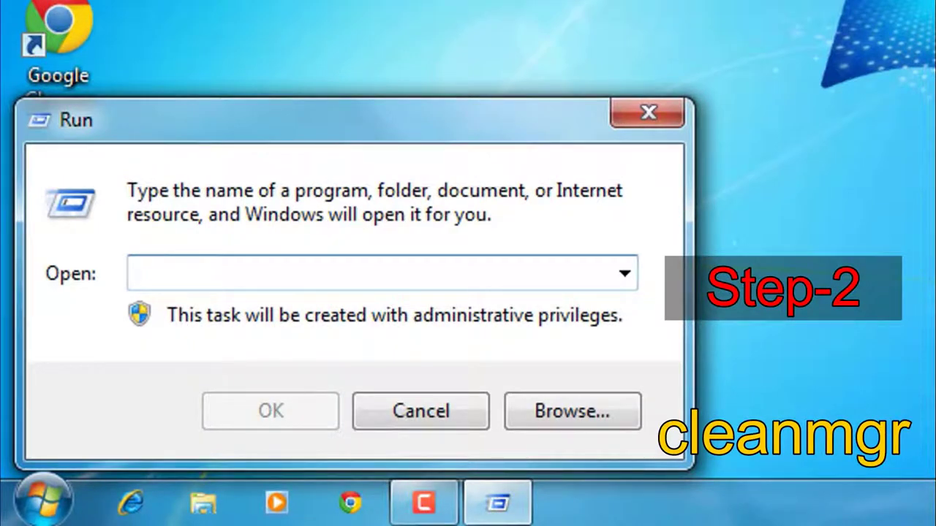
pyautogui.write('c')
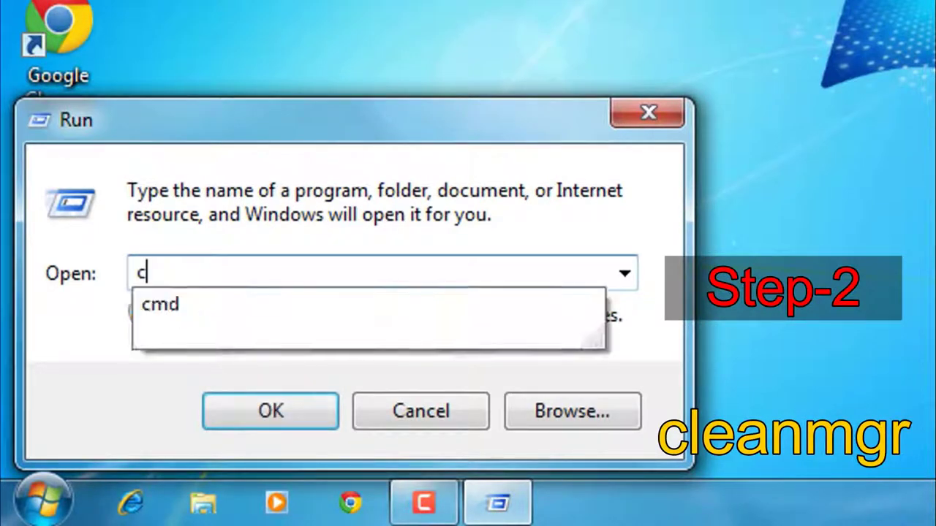
pyautogui.write('leanm')
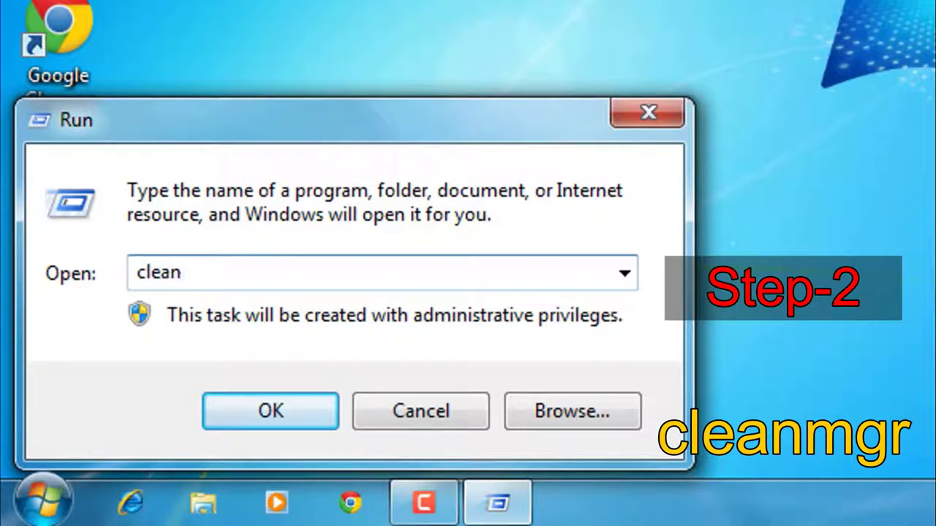
pyautogui.write('gr')
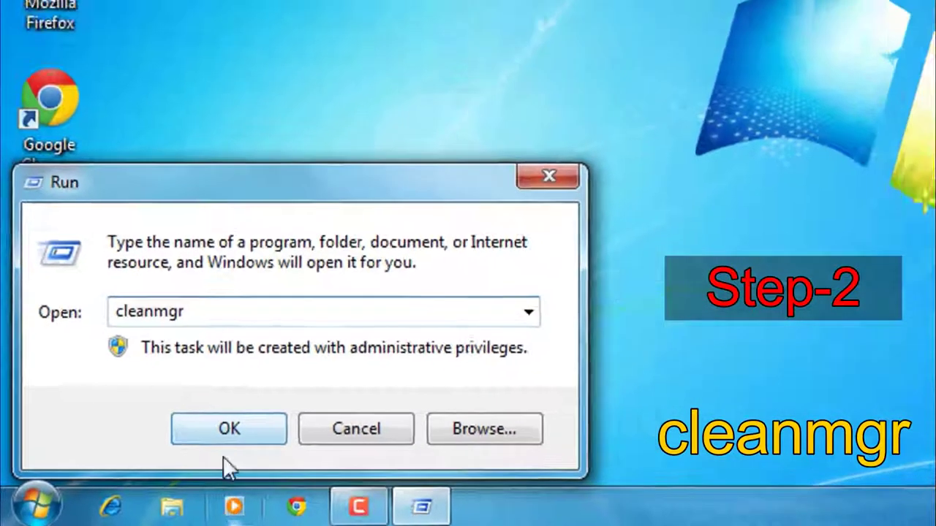
pyautogui.click(229, 430)
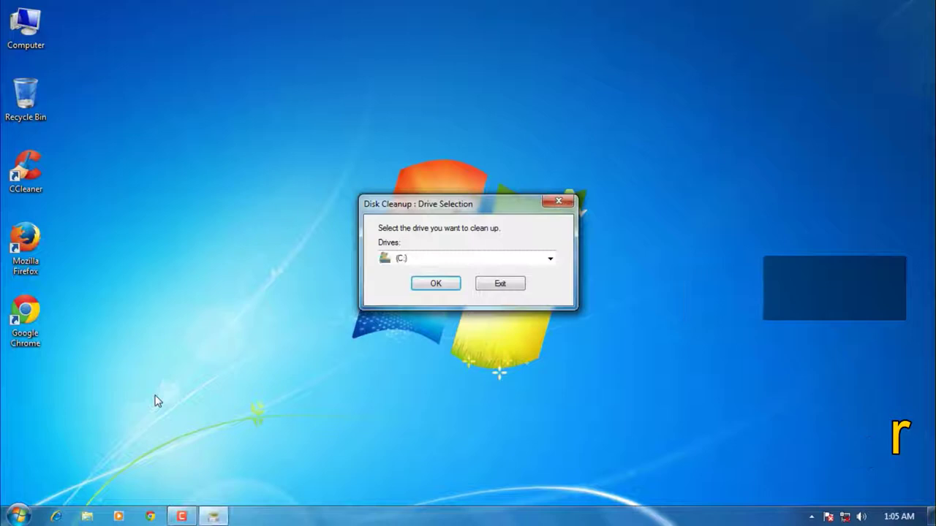
# Step: Pick drive C: in Disk Cleanup to start its scan, refreshing the desktop while waiting
pyautogui.click(440, 266)
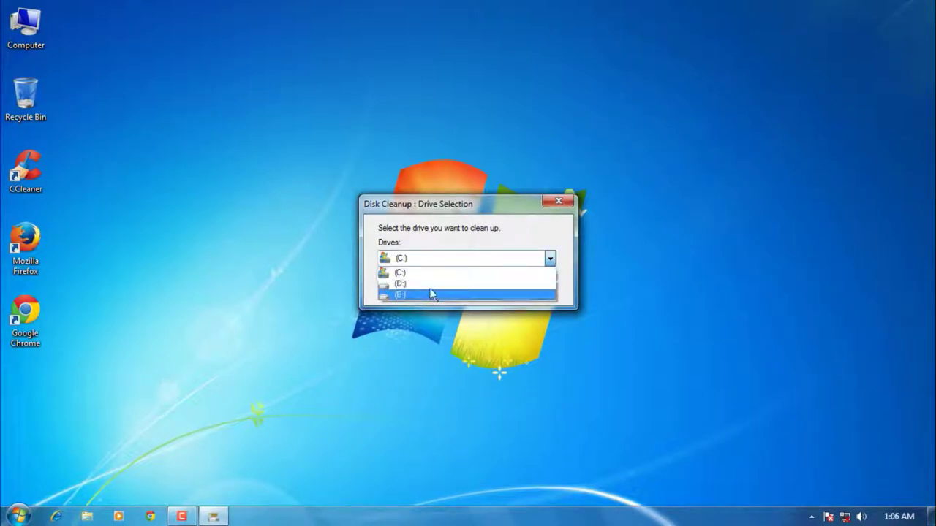
pyautogui.click(428, 273)
pyautogui.click(432, 284)
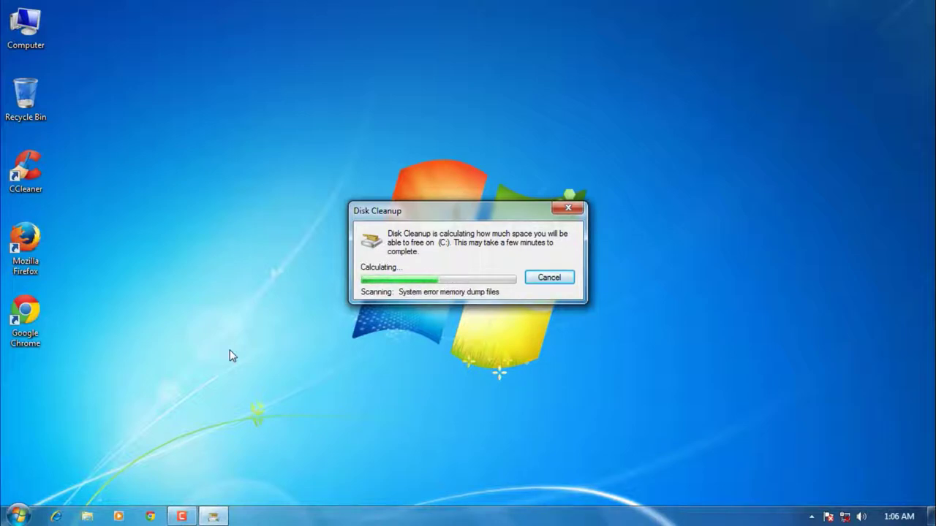
pyautogui.rightClick(229, 349)
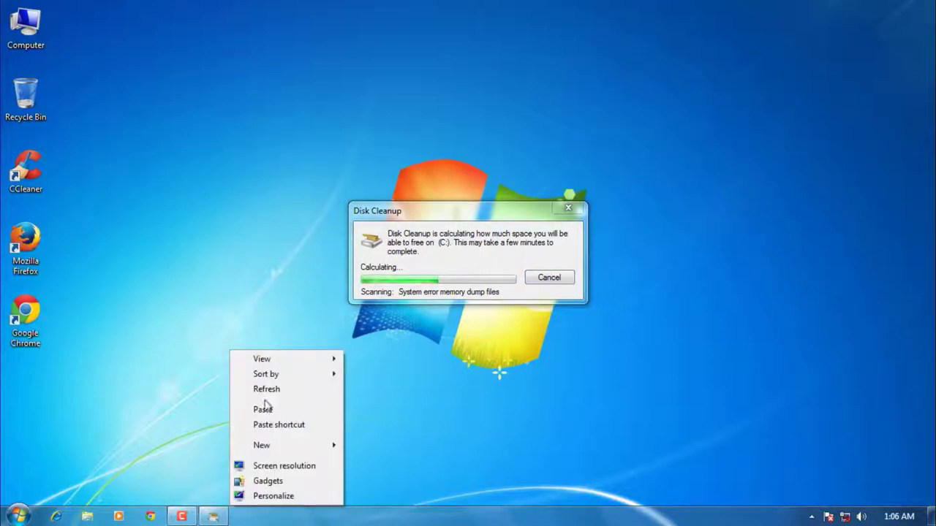
pyautogui.click(267, 390)
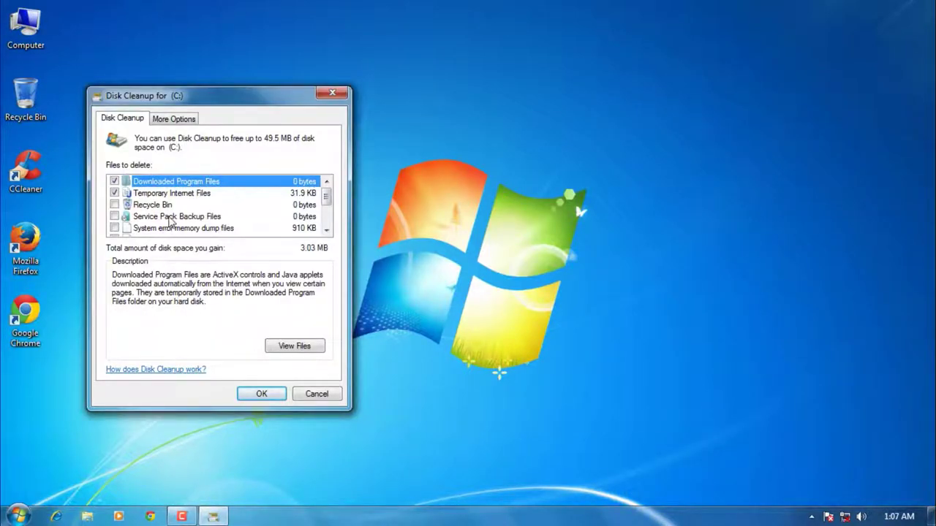
# Step: Tick system error memory dump files and three Windows Error Reporting entries, then permanently delete the files
pyautogui.scroll(-1, 259, 228)
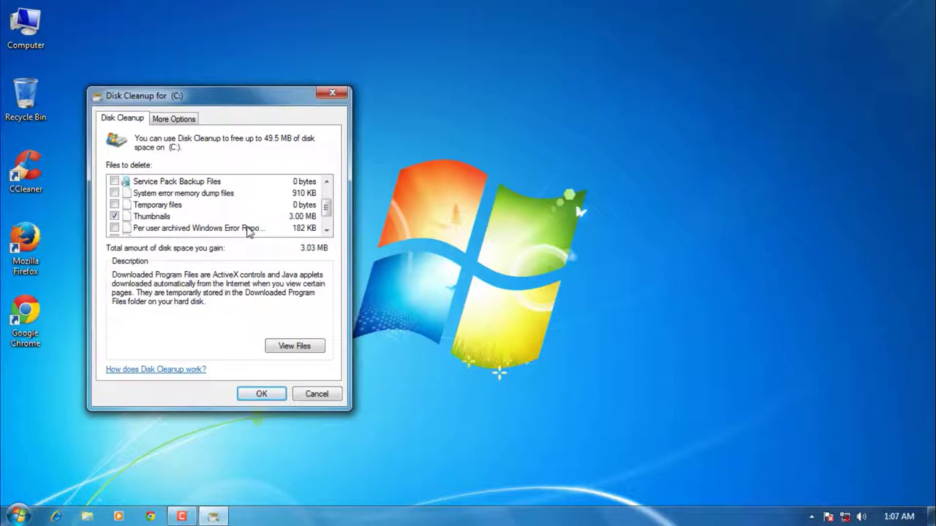
pyautogui.click(114, 193)
pyautogui.scroll(-1, 132, 231)
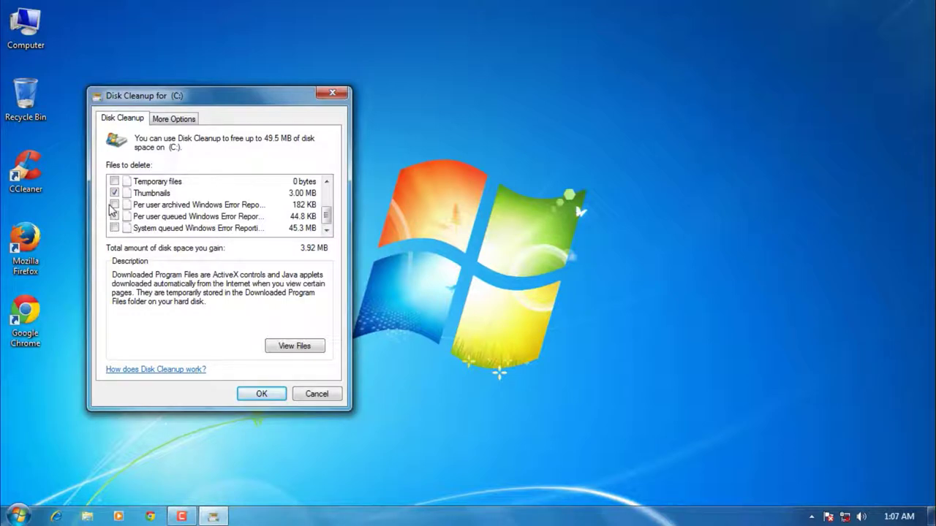
pyautogui.click(113, 208)
pyautogui.click(114, 206)
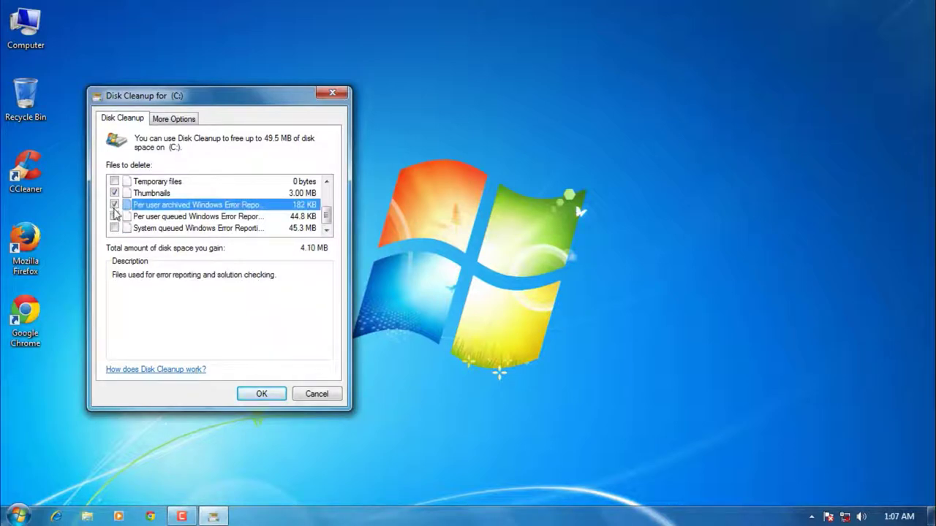
pyautogui.click(115, 217)
pyautogui.click(114, 231)
pyautogui.scroll(3, 242, 296)
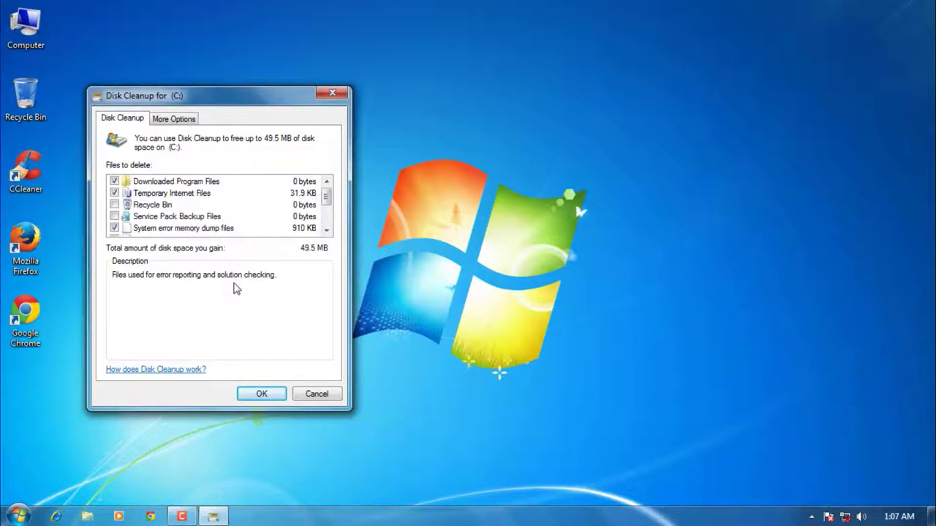
pyautogui.click(259, 389)
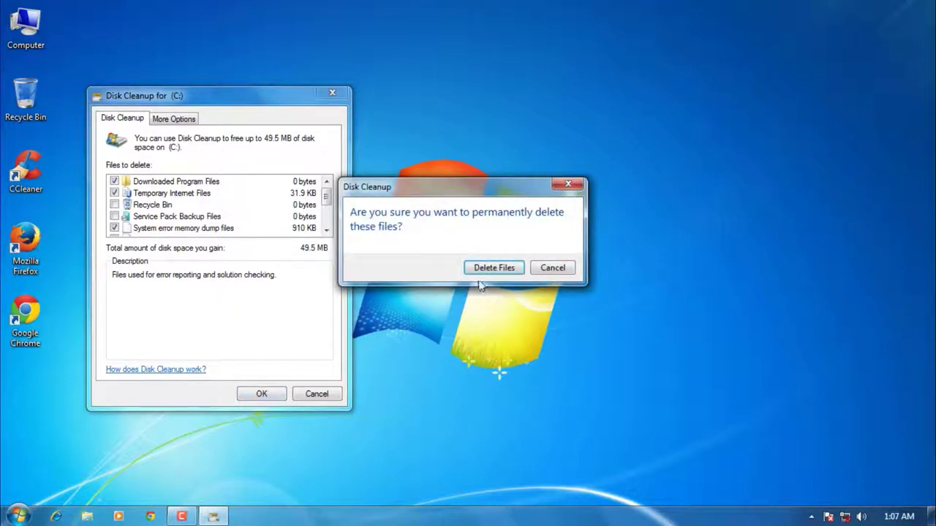
pyautogui.click(480, 269)
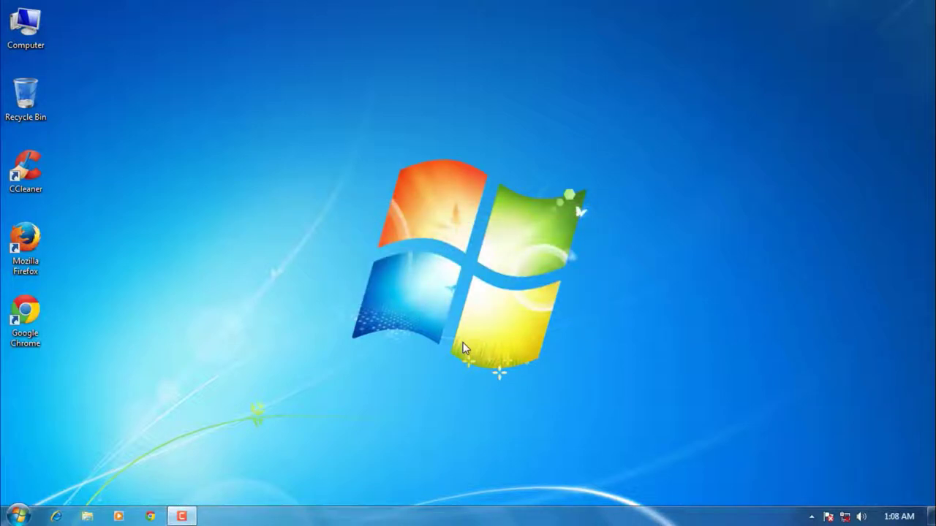
# Step: Open Run from the Start search and run 'tree' in place of 'cleanmgr'
pyautogui.click(18, 516)
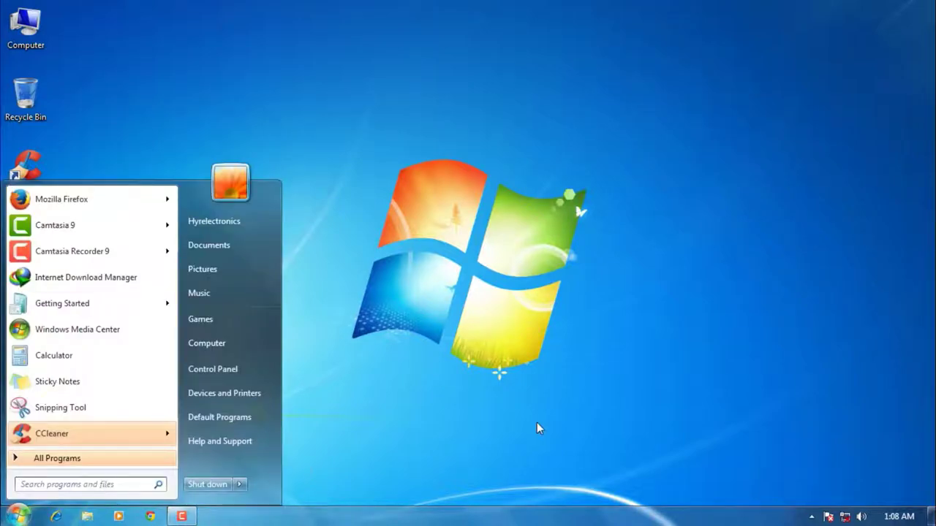
pyautogui.write('run')
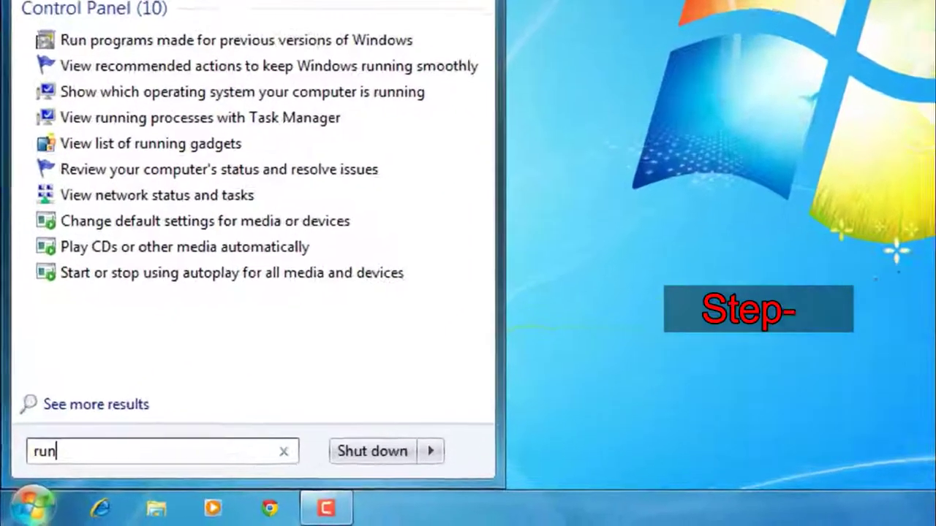
pyautogui.press('Return')
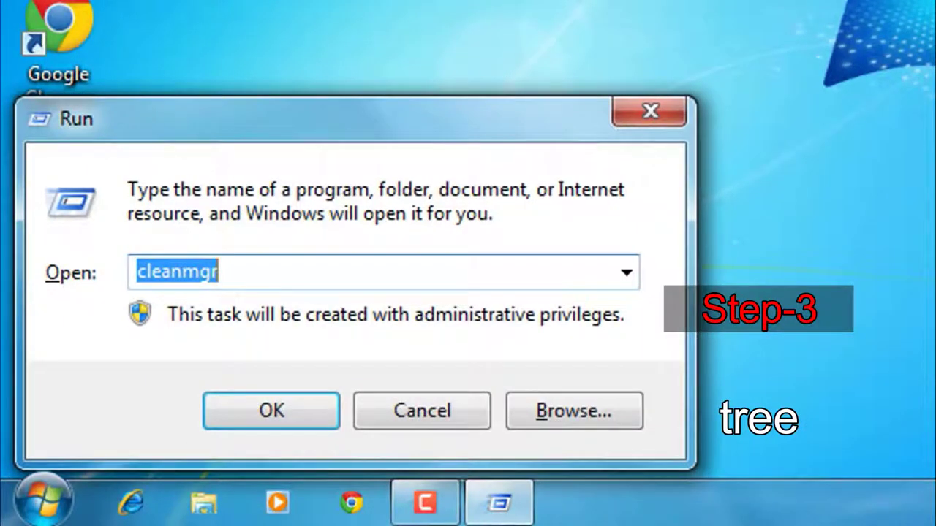
pyautogui.press('BackSpace')
pyautogui.write('t')
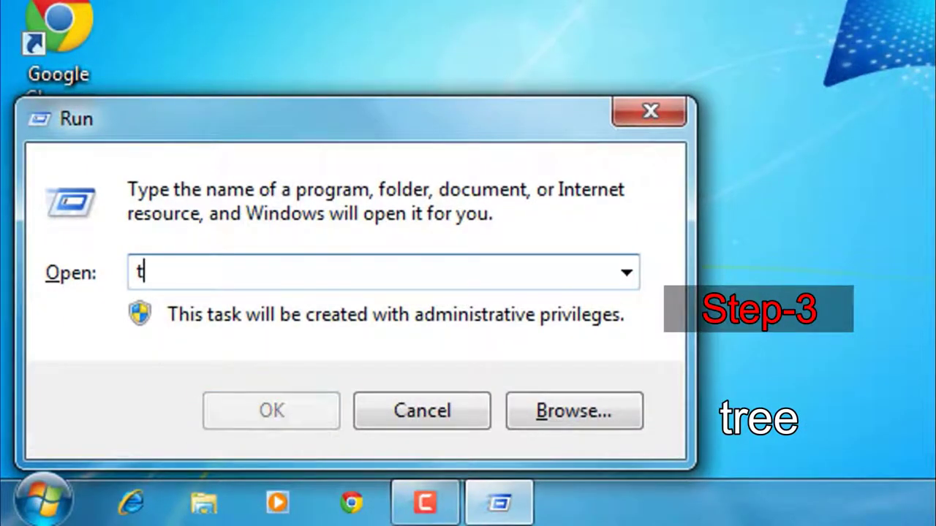
pyautogui.write('ree')
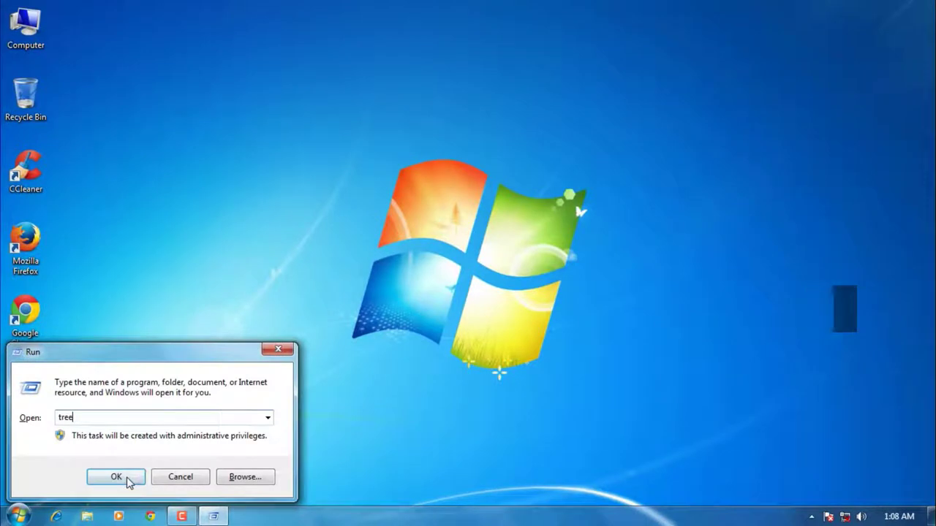
pyautogui.click(292, 411)
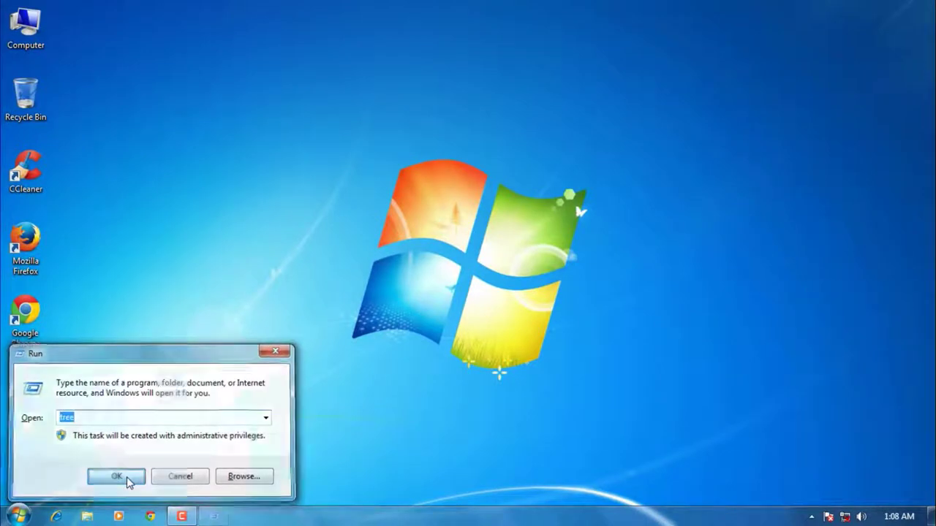